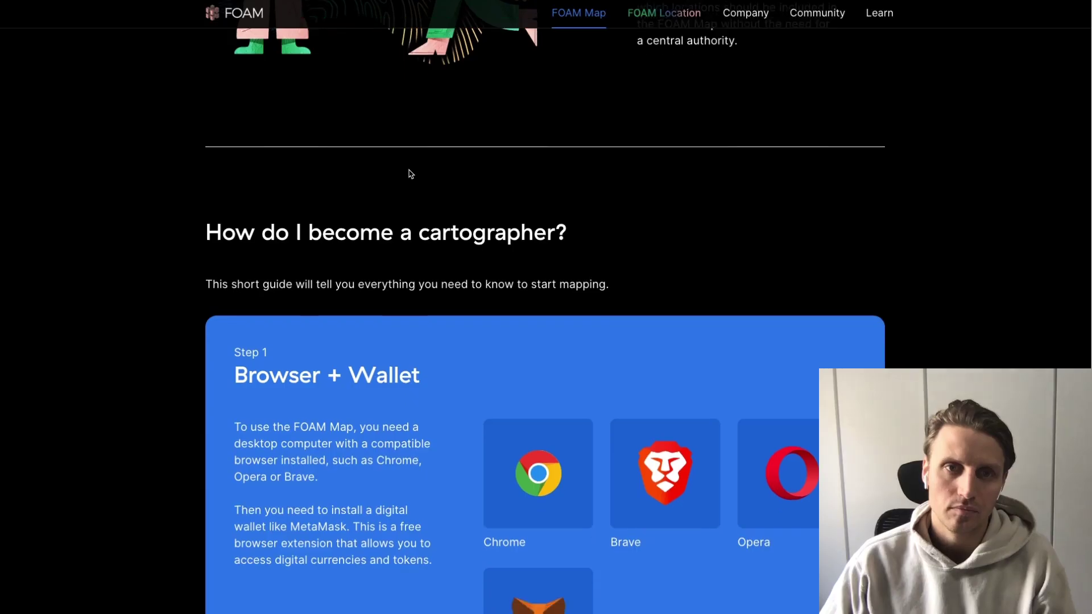
# Scroll the cartographer guide down to Step 1, Browser + Wallet
pyautogui.scroll(-3, 412, 174)
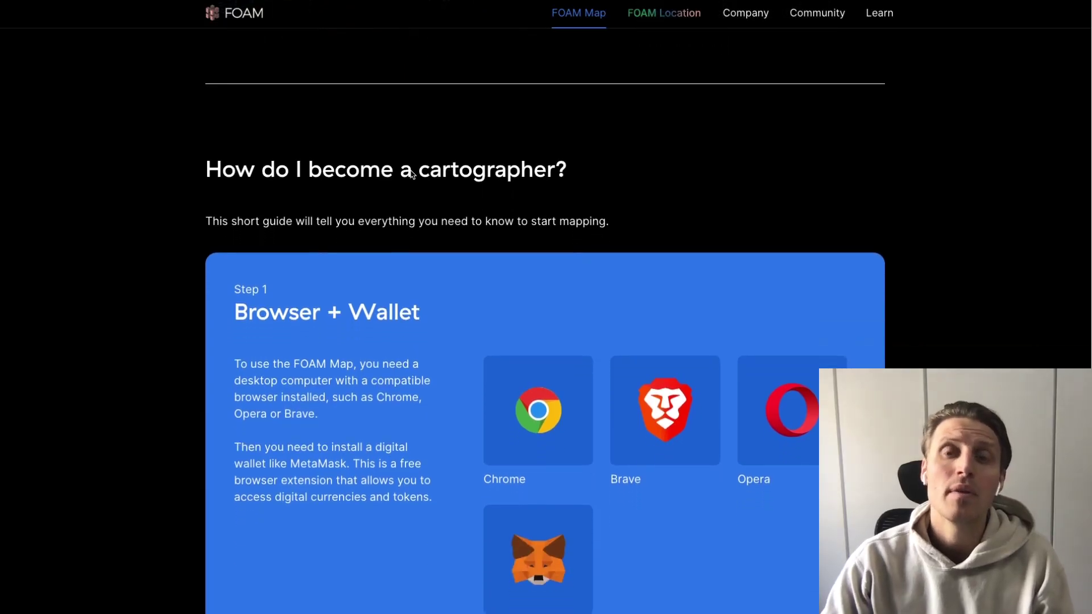
# Scroll further down through the cartographer guide
pyautogui.scroll(-1, 412, 174)
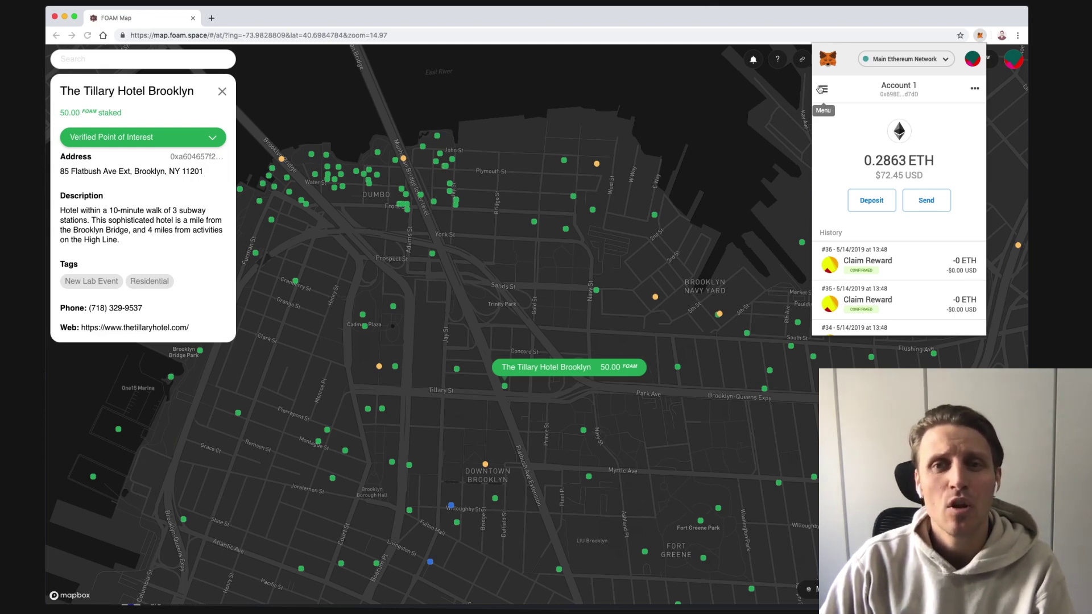
# Check the 2851.549 FOAM token balance in MetaMask, then close the wallet popup
pyautogui.click(822, 90)
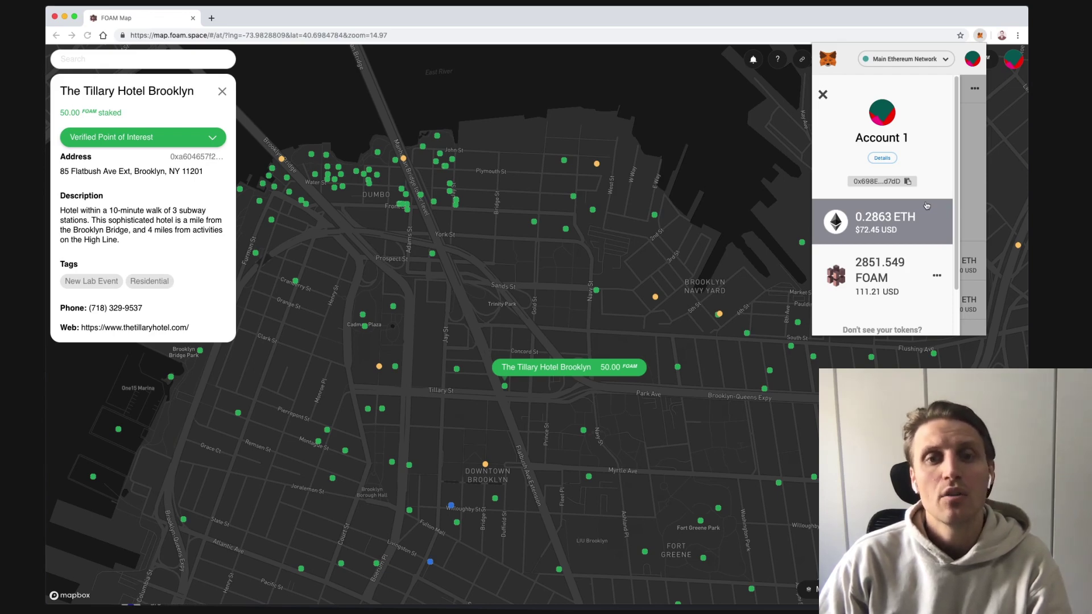
pyautogui.click(1015, 62)
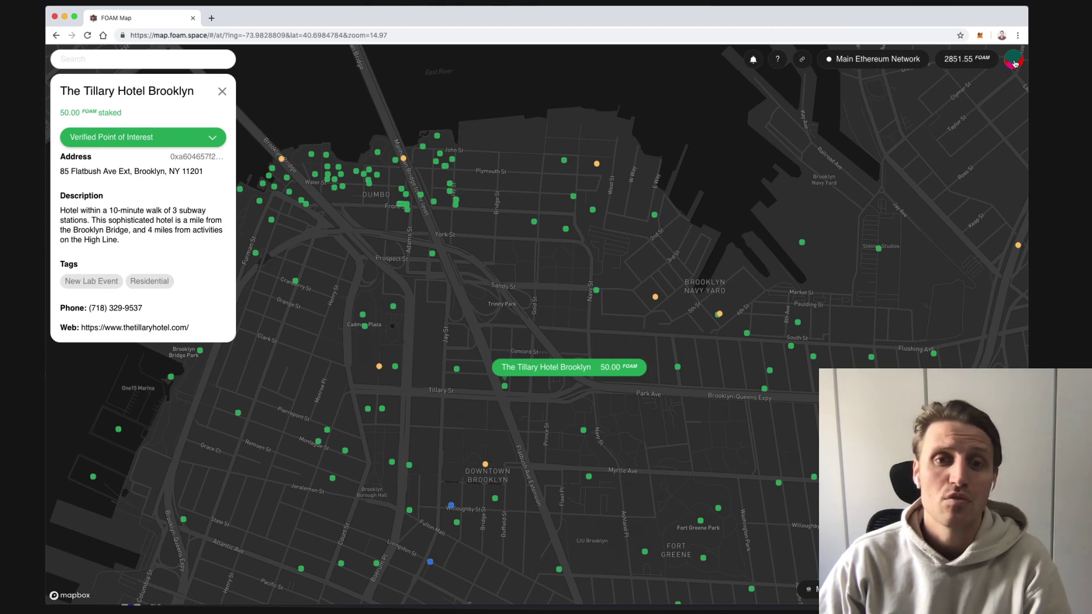
# Approve 300 FOAM for the registry under My Assets and confirm it in MetaMask
pyautogui.click(1015, 64)
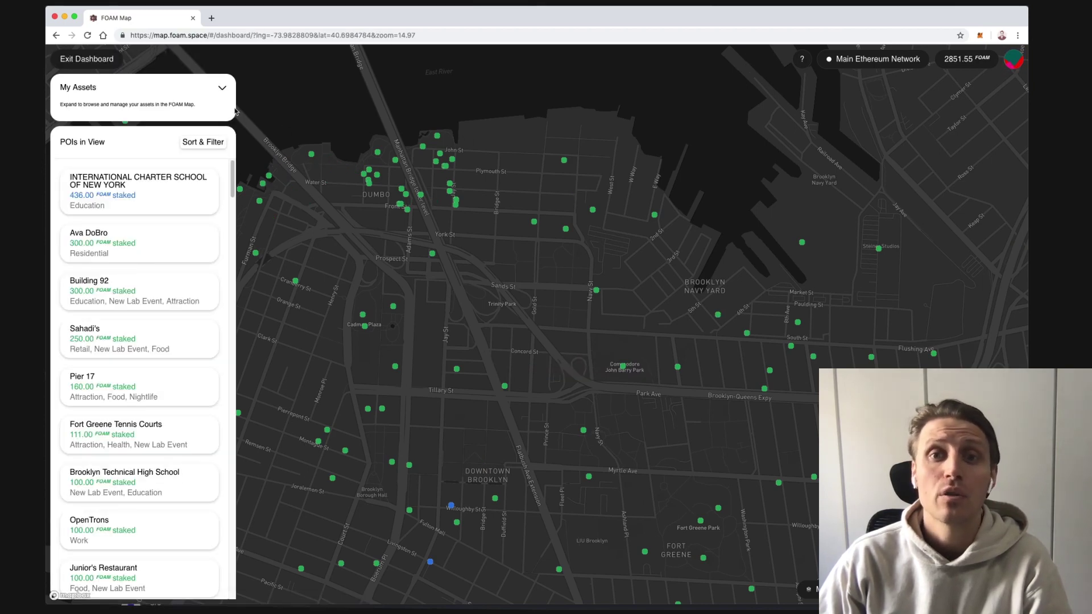
pyautogui.click(222, 89)
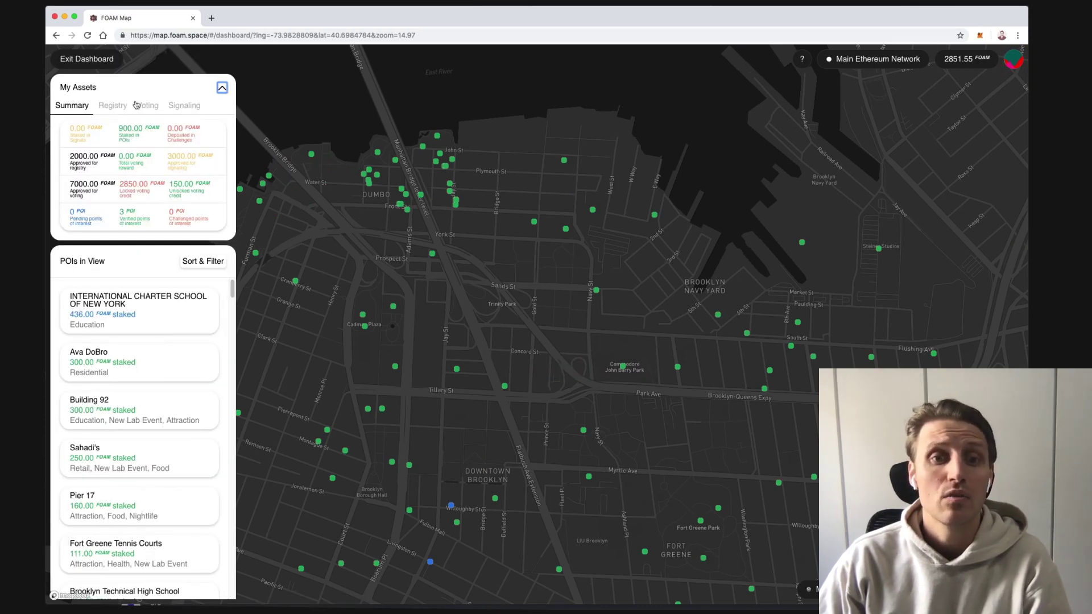
pyautogui.click(113, 106)
pyautogui.click(127, 190)
pyautogui.write('300')
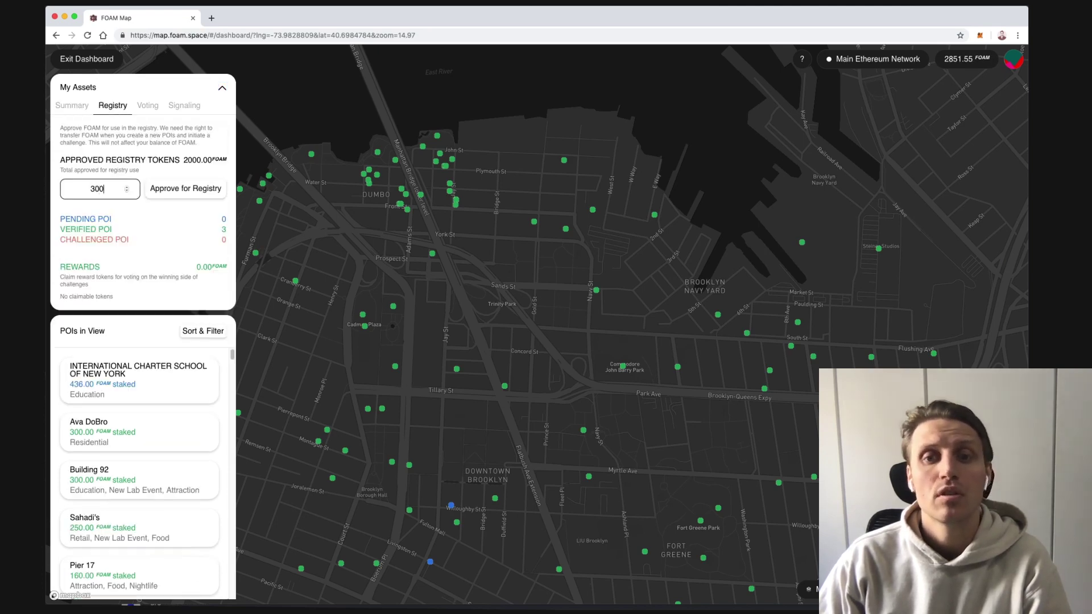
pyautogui.click(206, 194)
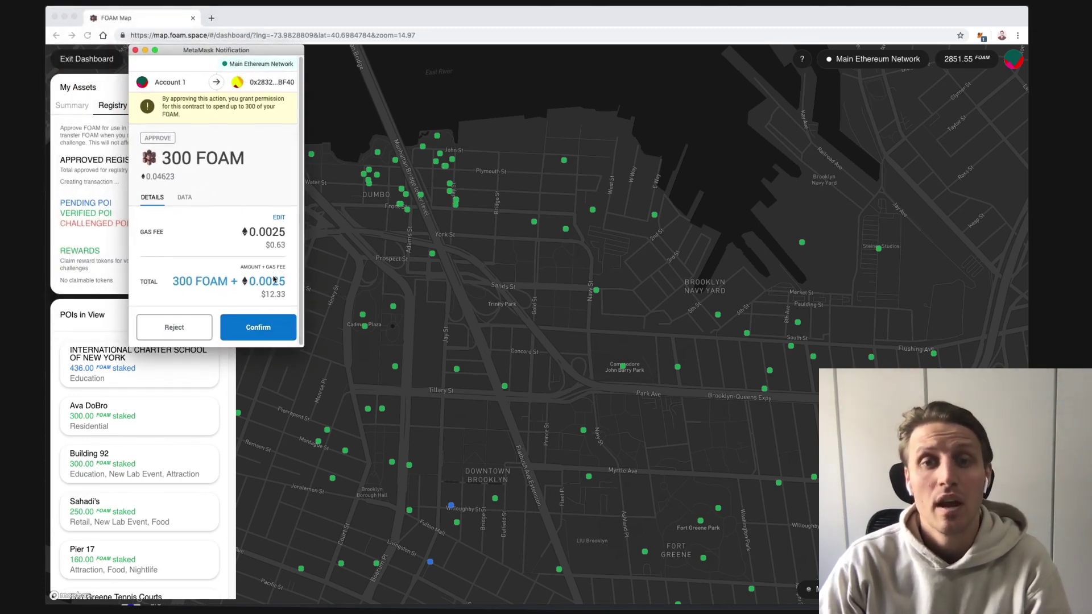
pyautogui.click(271, 333)
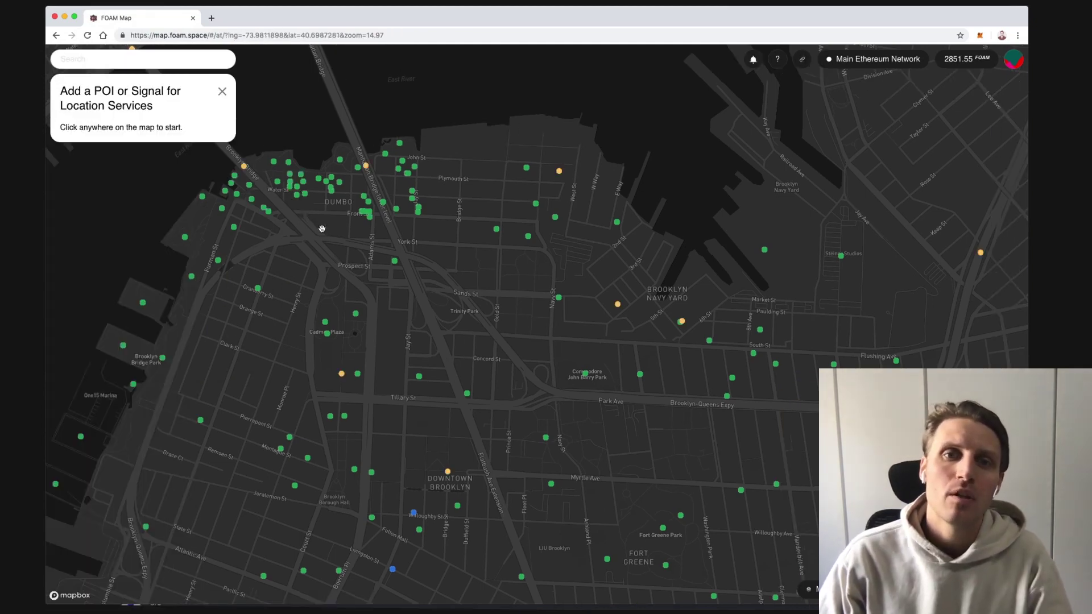
# Sign up for POI, challenge and vote emails with the user's email address, accepting the privacy policy
pyautogui.click(753, 60)
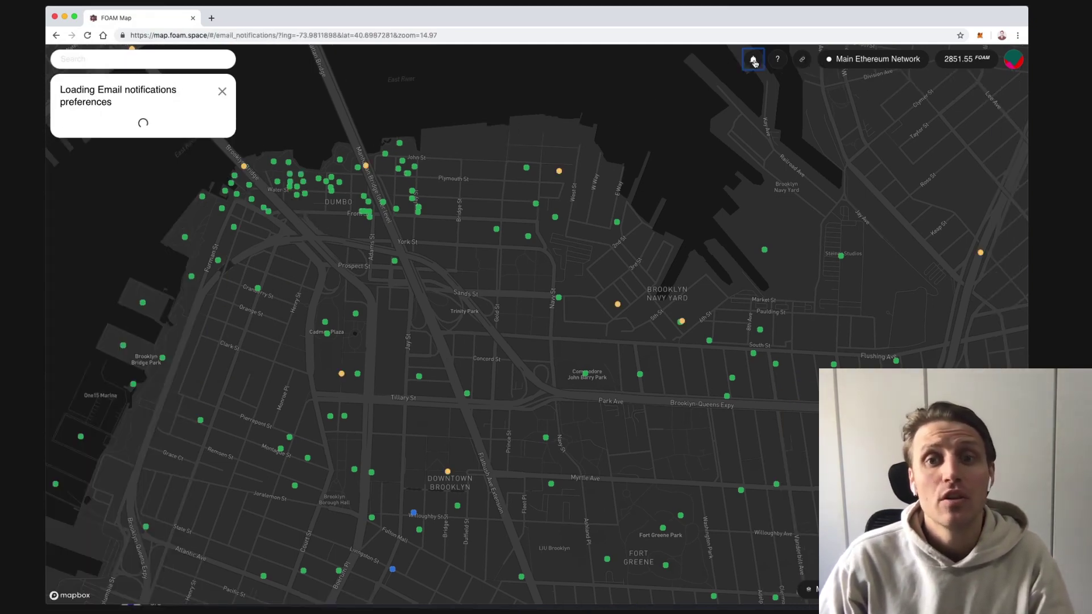
pyautogui.click(74, 141)
pyautogui.click(71, 184)
pyautogui.click(106, 235)
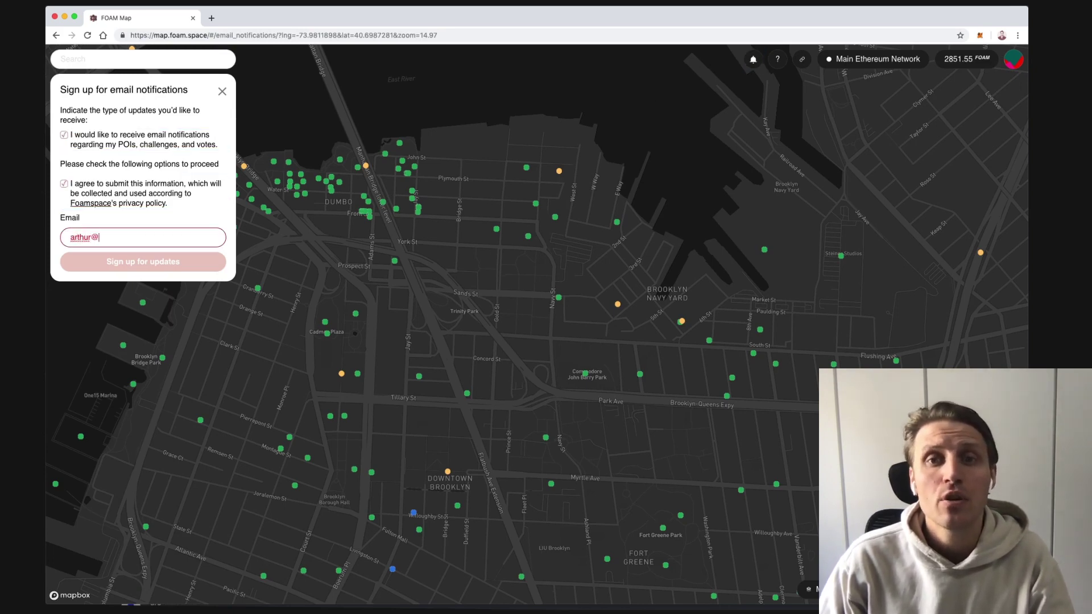
pyautogui.write('ce')
pyautogui.click(134, 264)
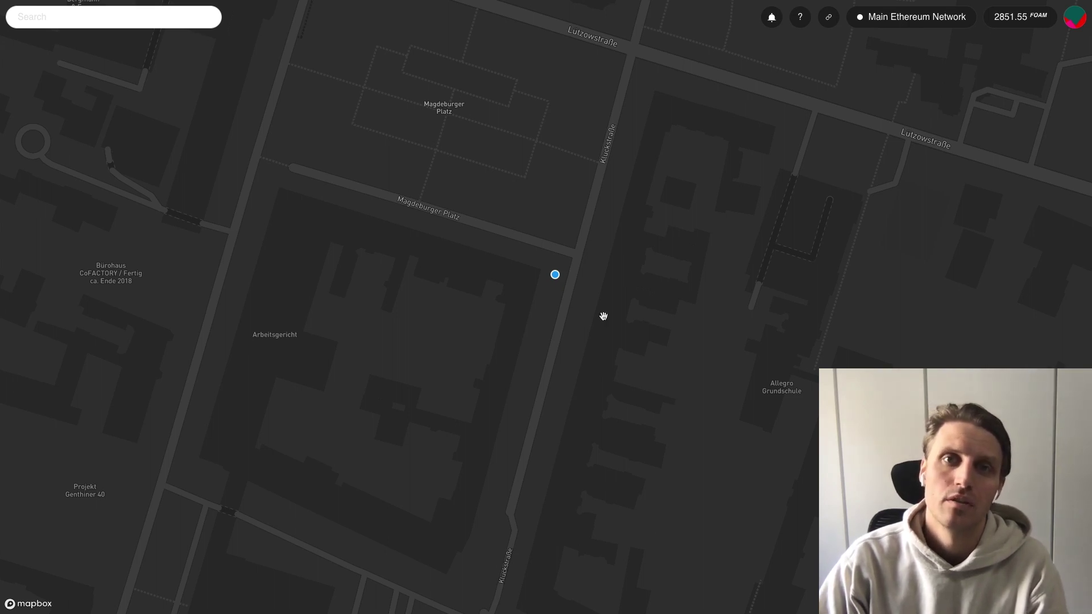
# Place a new location on the empty spot just east of Kluckstraße near Magdeburger Platz
pyautogui.moveTo(605, 276); pyautogui.dragTo(600, 292)
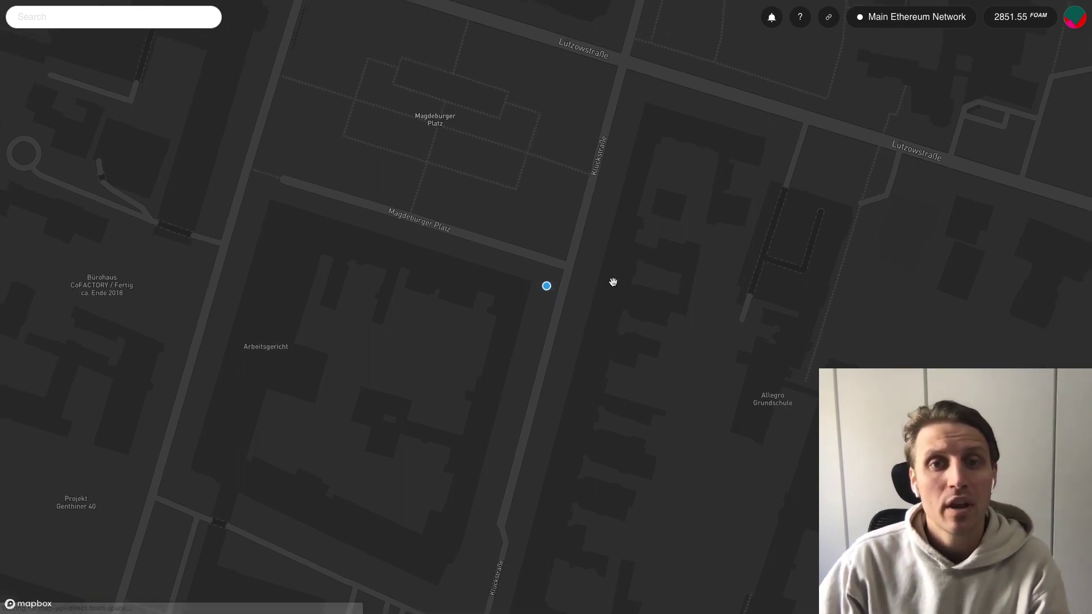
pyautogui.click(610, 285)
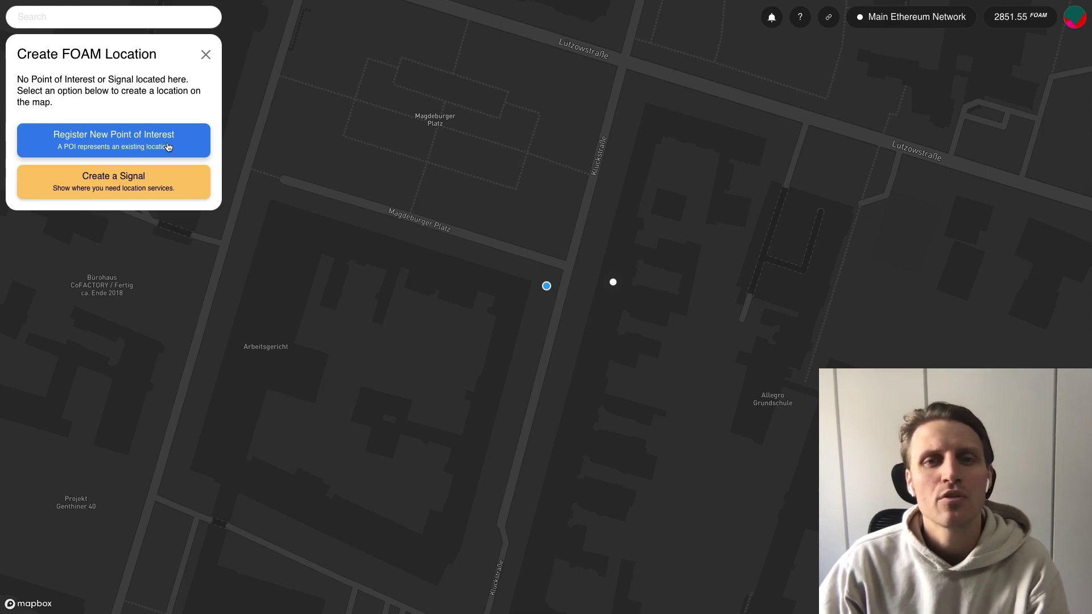
# Start registering a new Point of Interest and move its marker onto the building
pyautogui.click(169, 147)
pyautogui.scroll(5, 602, 283)
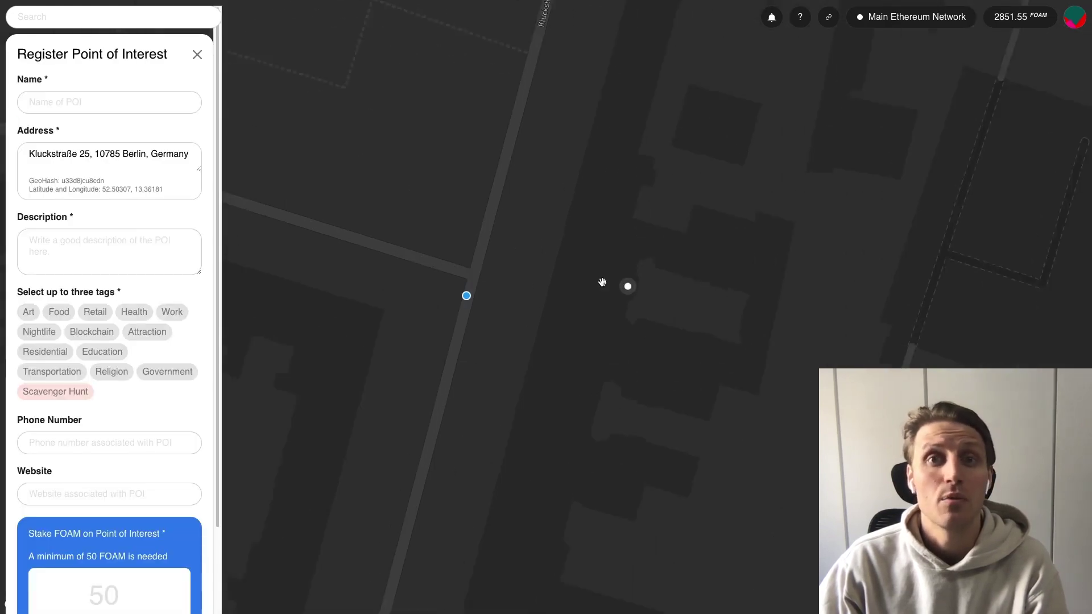
pyautogui.click(534, 271)
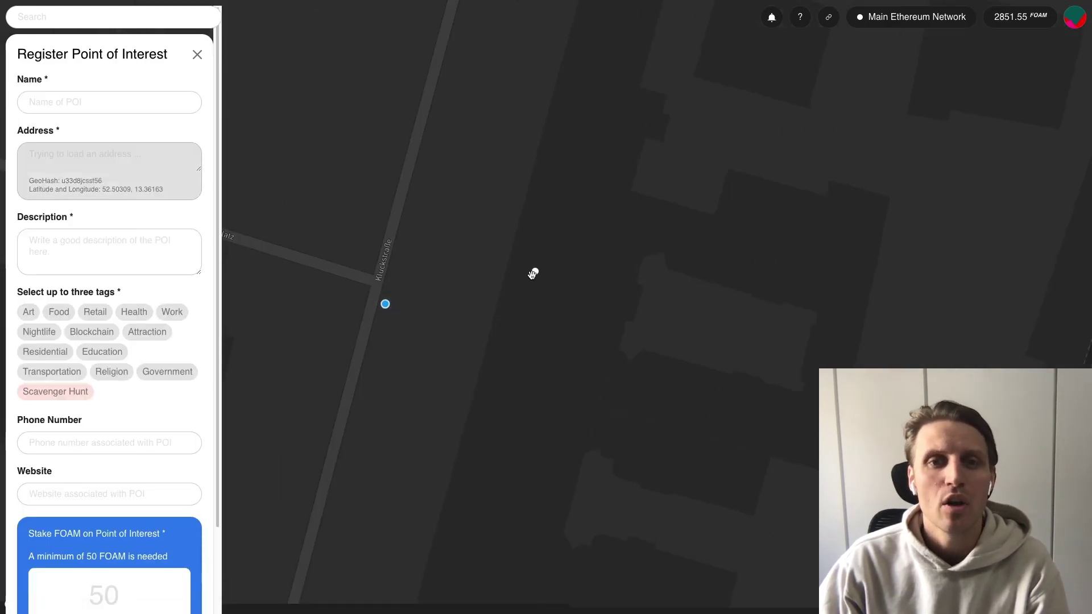
# Name the POI 'Trust' with a co-working description, Art and Work tags, and website trust.support
pyautogui.click(60, 101)
pyautogui.write('Trust')
pyautogui.press('Tab')
pyautogui.press('Tab')
pyautogui.write('Co-working space in Berlin. Space for utopian conspiracy')
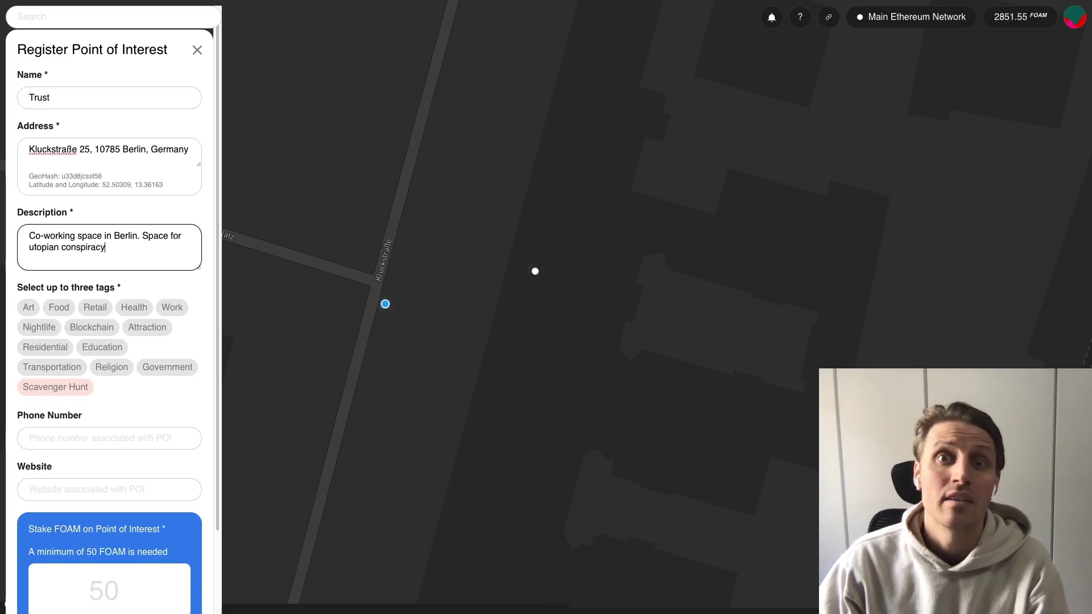
pyautogui.write('and platform desig')
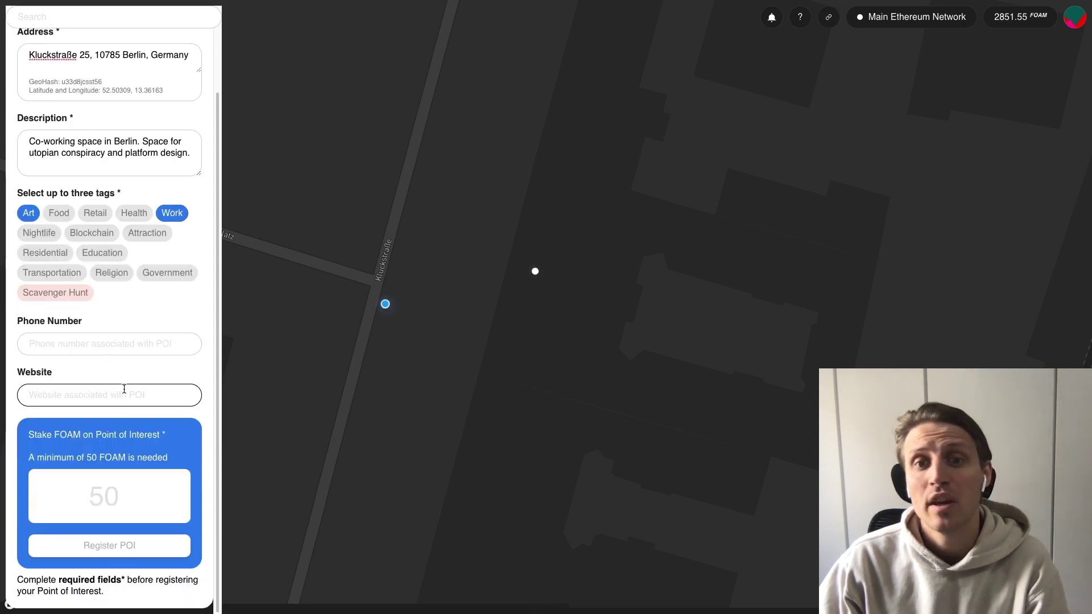
pyautogui.write('tru')
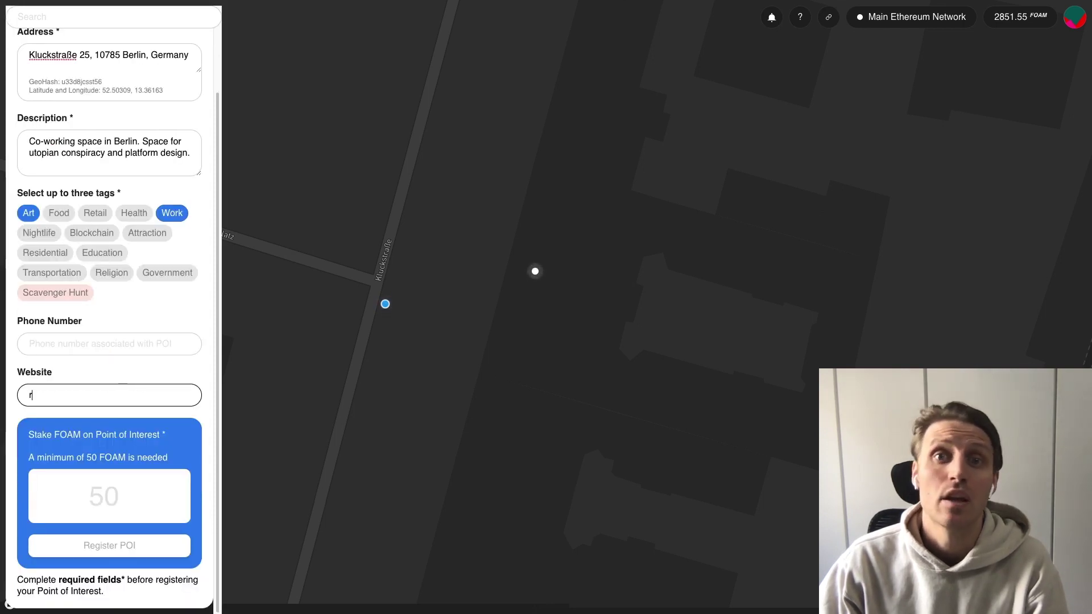
pyautogui.write('st.support')
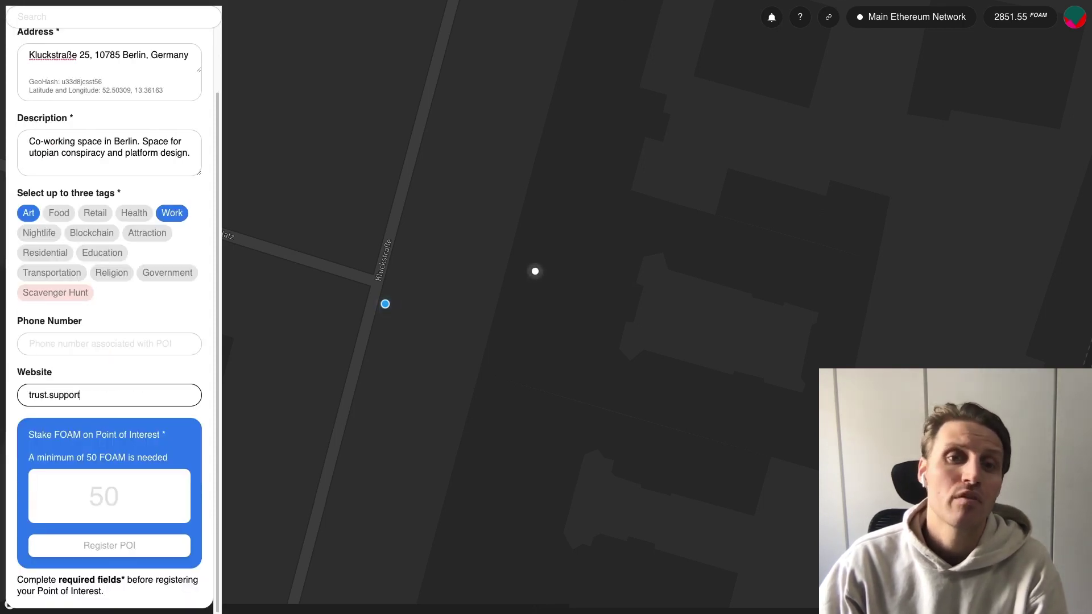
pyautogui.click(131, 489)
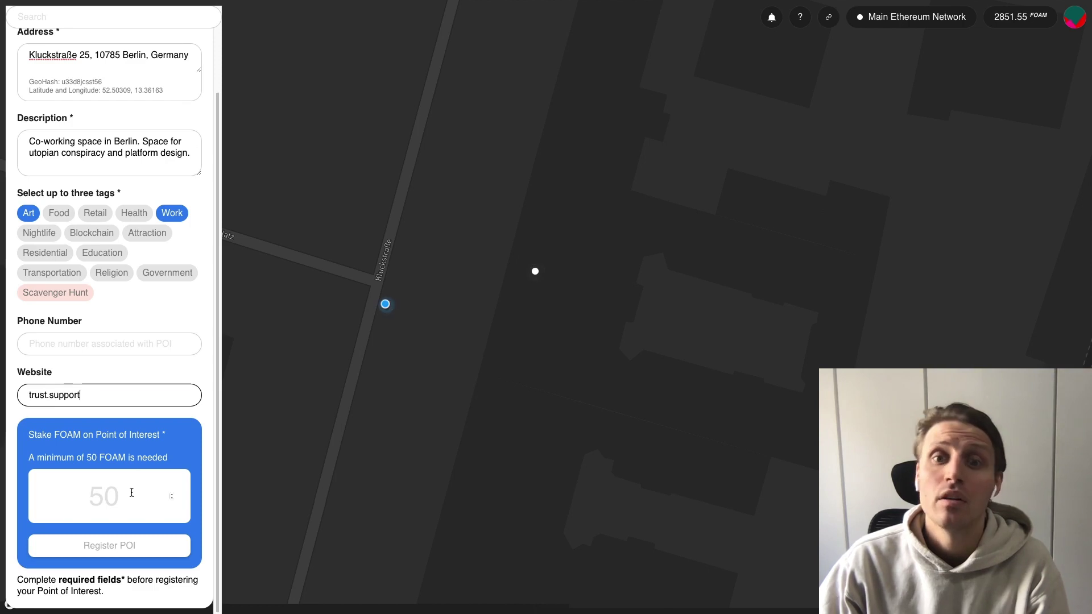
# Stake 50 FOAM on Trust, register the POI, and confirm the transaction in MetaMask
pyautogui.write('50')
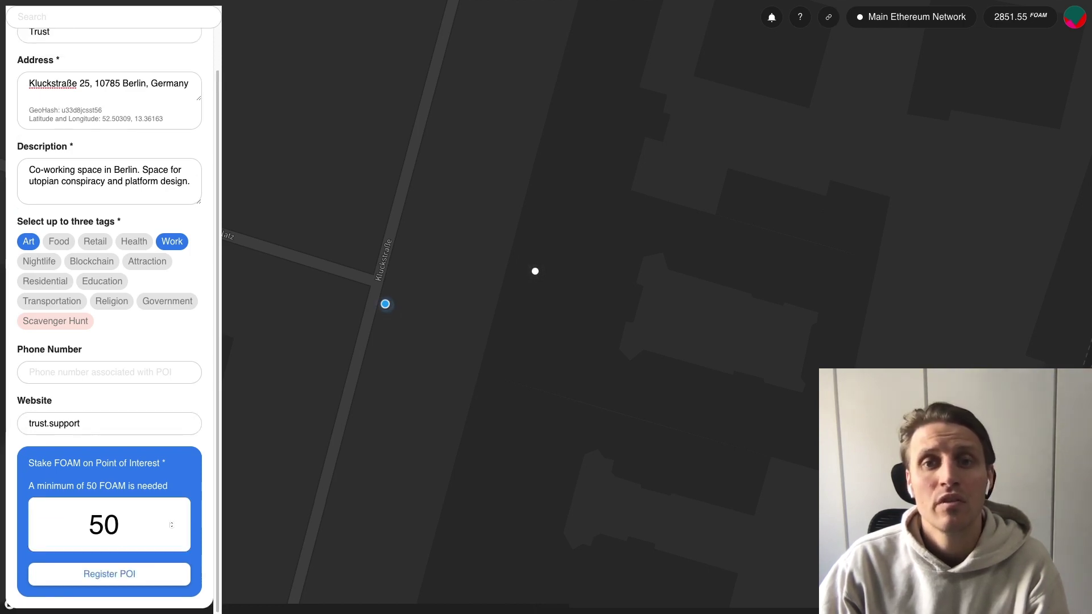
pyautogui.click(150, 578)
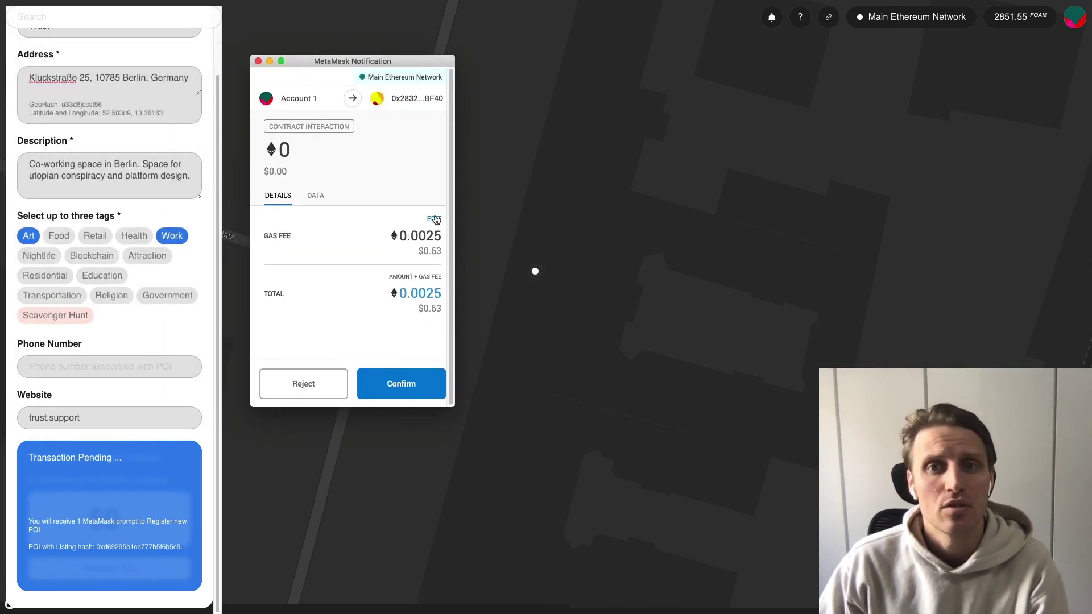
pyautogui.click(417, 385)
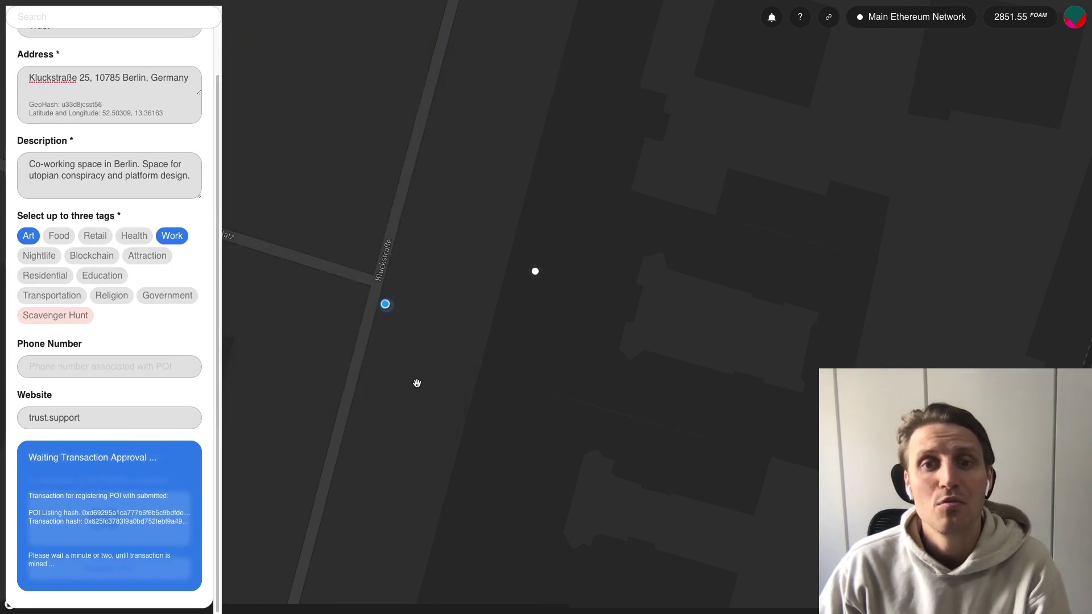